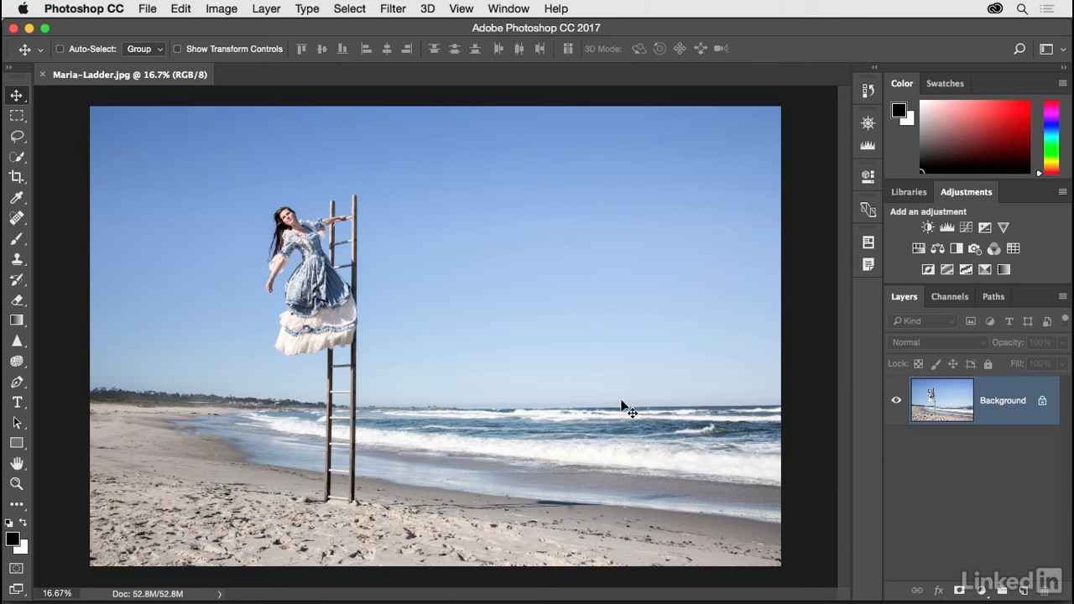
# Step: Examine the woman on the ladder at 100% in the Image Size preview, and close it without resizing
pyautogui.click(222, 10)
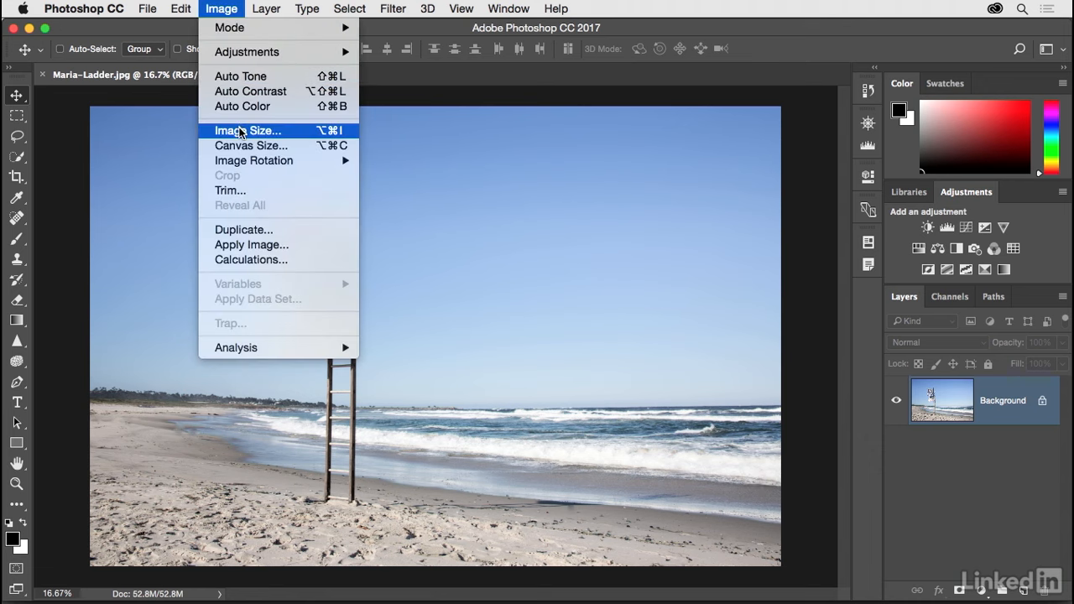
pyautogui.click(298, 133)
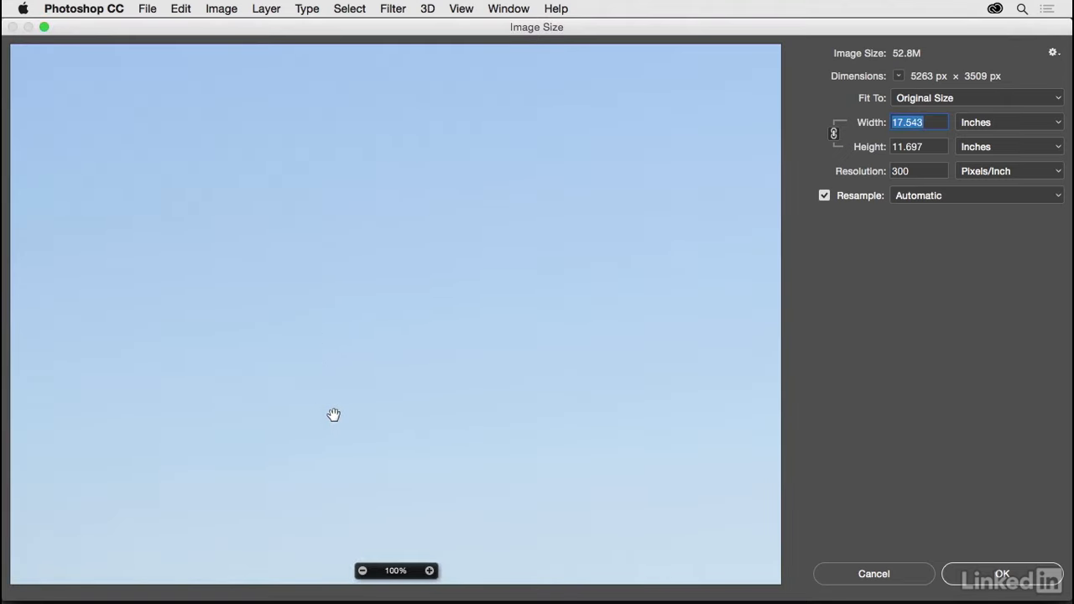
pyautogui.moveTo(443, 492); pyautogui.dragTo(652, 340)
pyautogui.moveTo(213, 339); pyautogui.dragTo(548, 315)
pyautogui.moveTo(311, 264); pyautogui.dragTo(559, 462)
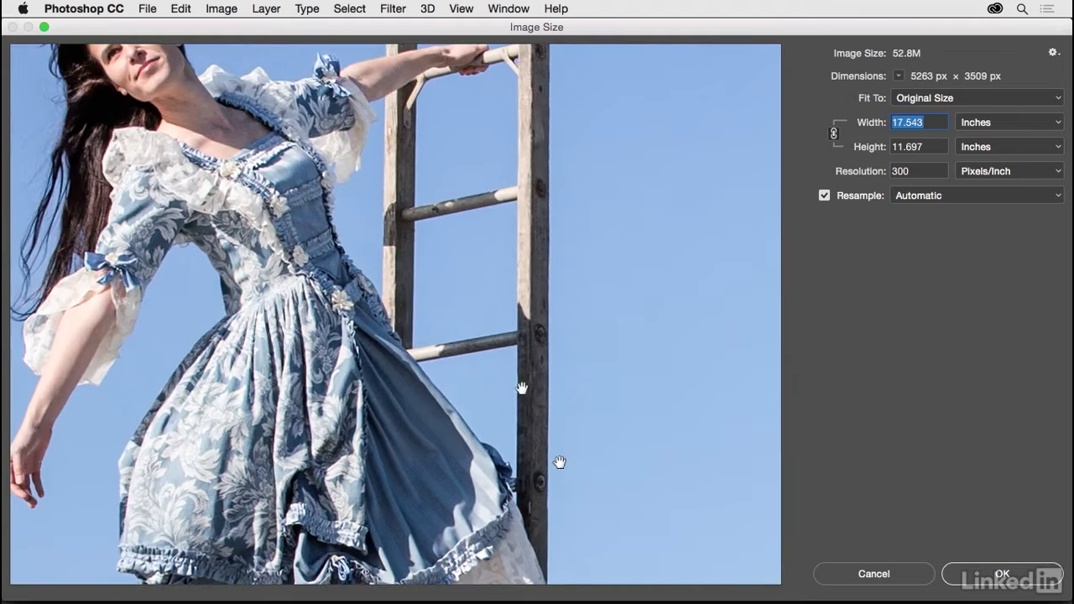
pyautogui.moveTo(355, 209); pyautogui.dragTo(442, 297)
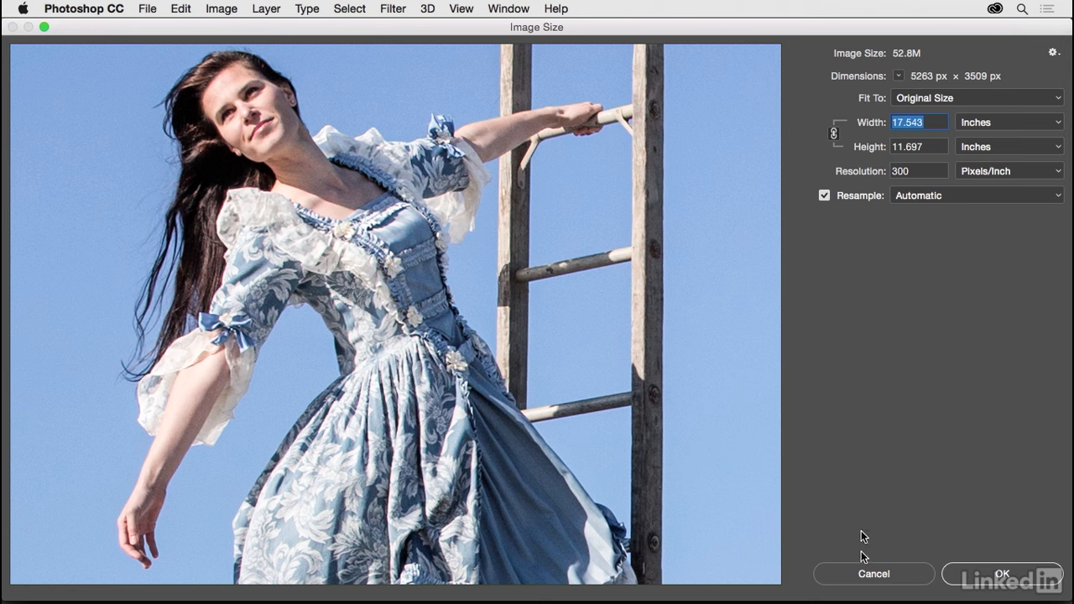
pyautogui.click(868, 575)
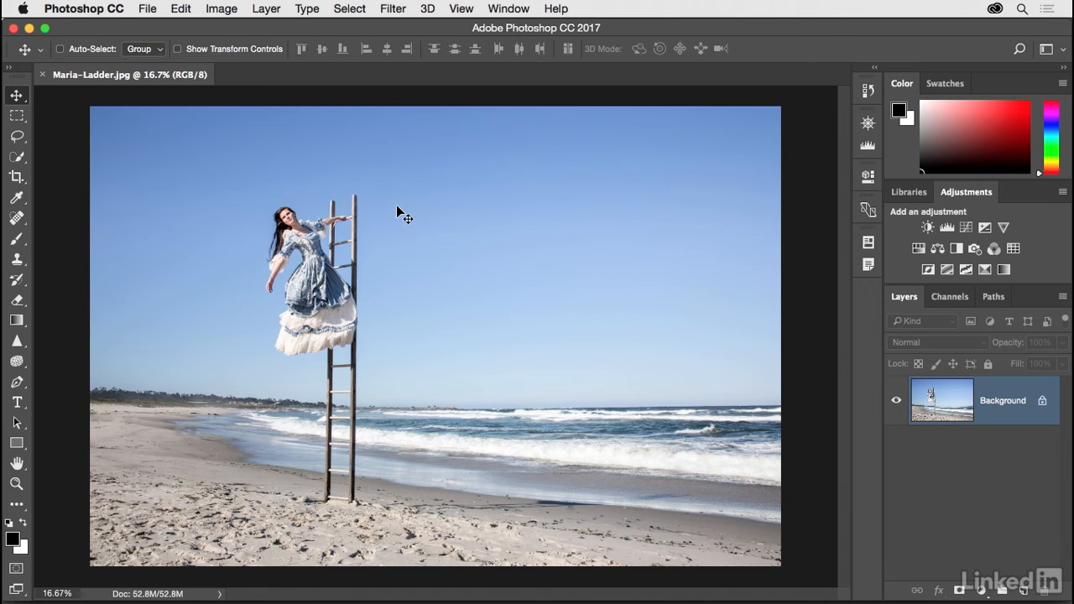
# Step: Open the Export As settings for the beach photo
pyautogui.click(148, 8)
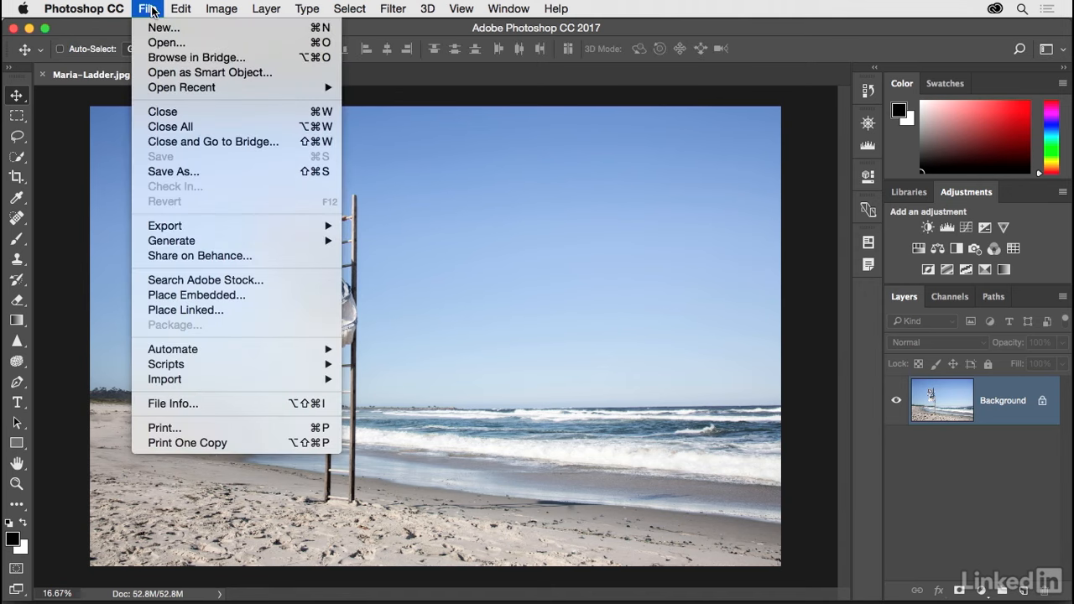
pyautogui.moveTo(167, 226)
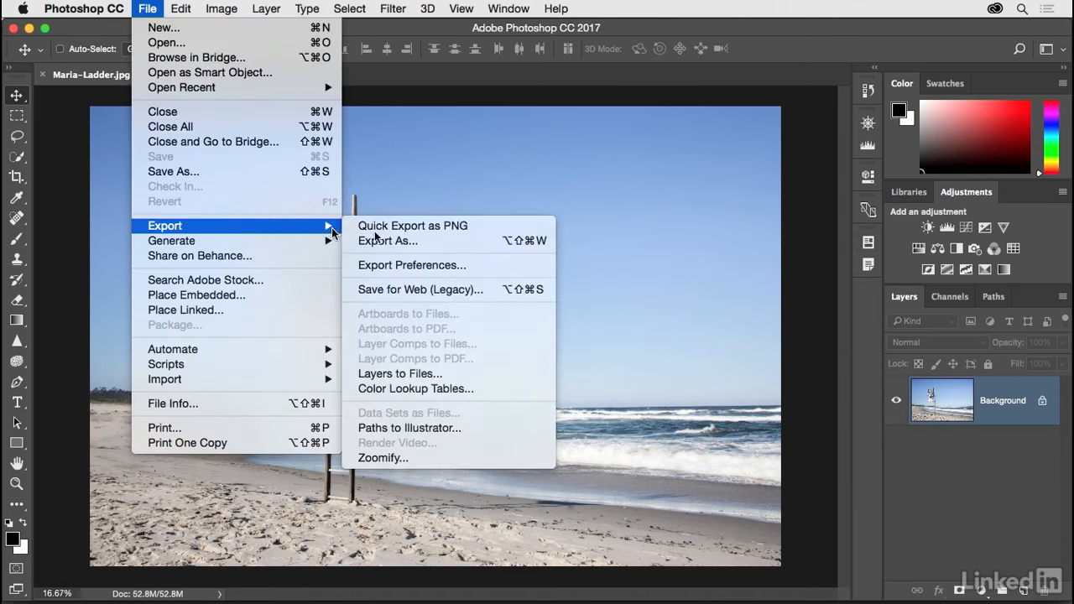
pyautogui.click(454, 241)
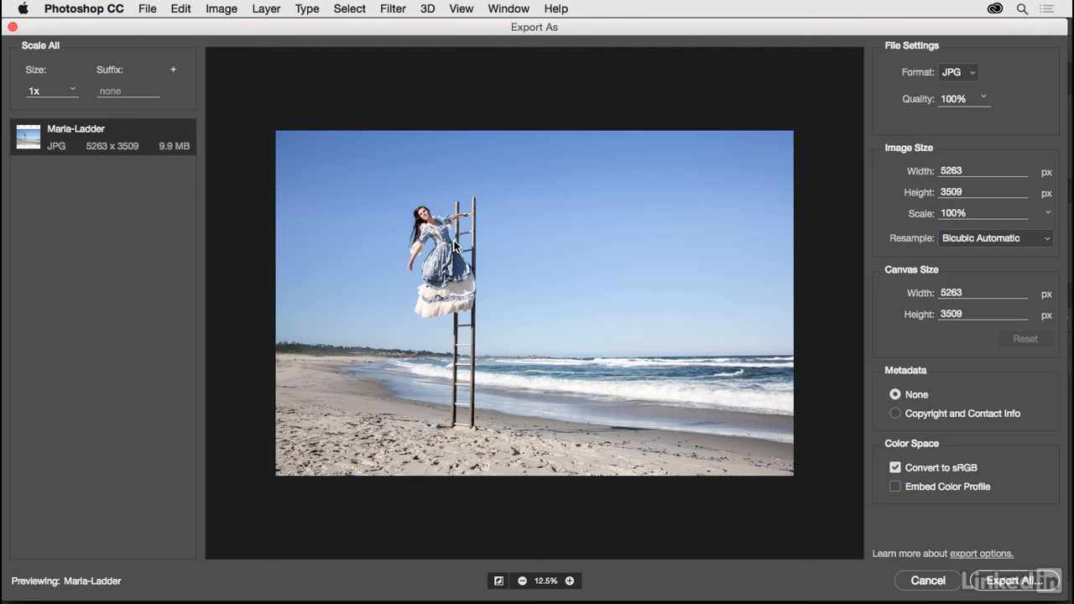
# Step: Magnify the export preview to 100% and examine the woman and the ladder
pyautogui.click(570, 581)
pyautogui.moveTo(517, 458); pyautogui.dragTo(533, 459)
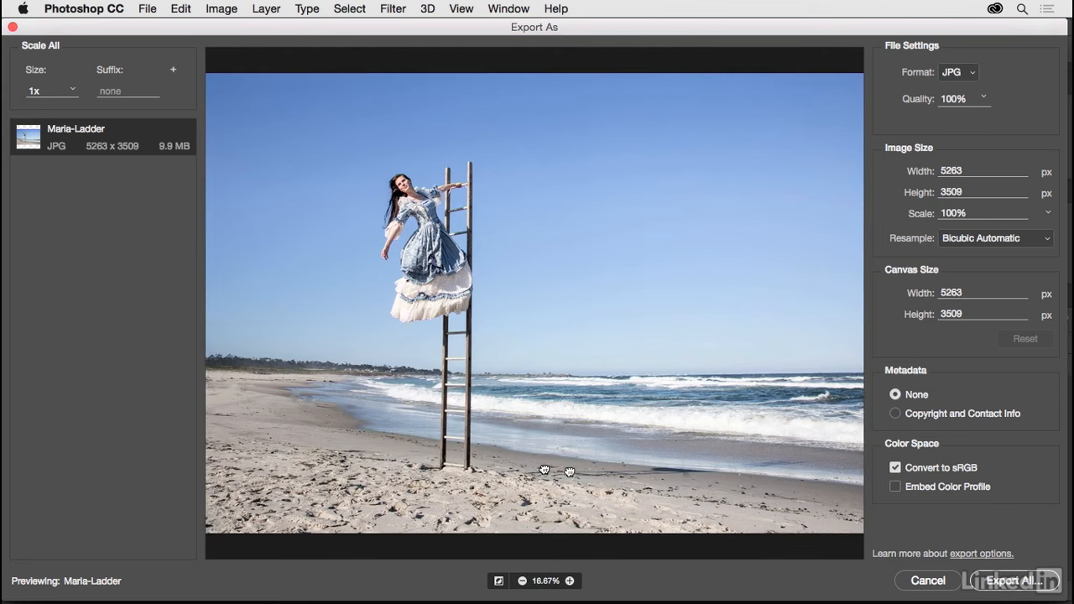
pyautogui.click(570, 581)
pyautogui.moveTo(532, 500); pyautogui.dragTo(653, 473)
pyautogui.click(569, 580)
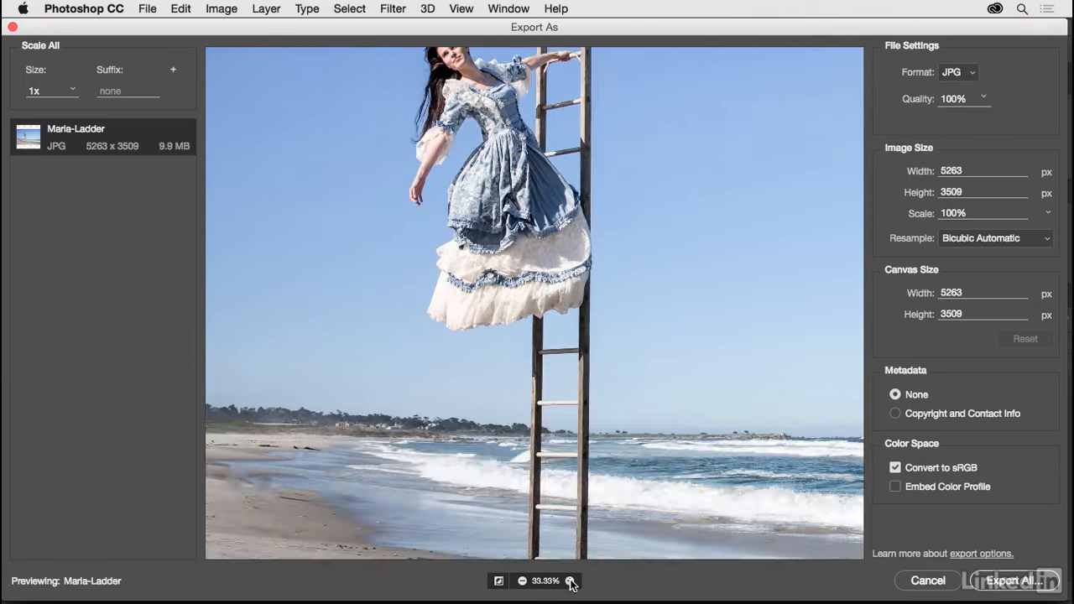
pyautogui.click(570, 580)
pyautogui.moveTo(592, 367); pyautogui.dragTo(605, 503)
pyautogui.moveTo(594, 312)
pyautogui.mouseDown()
pyautogui.moveTo(594, 383)
pyautogui.moveTo(572, 421)
pyautogui.moveTo(572, 482)
pyautogui.mouseUp()
pyautogui.click(569, 580)
pyautogui.click(569, 581)
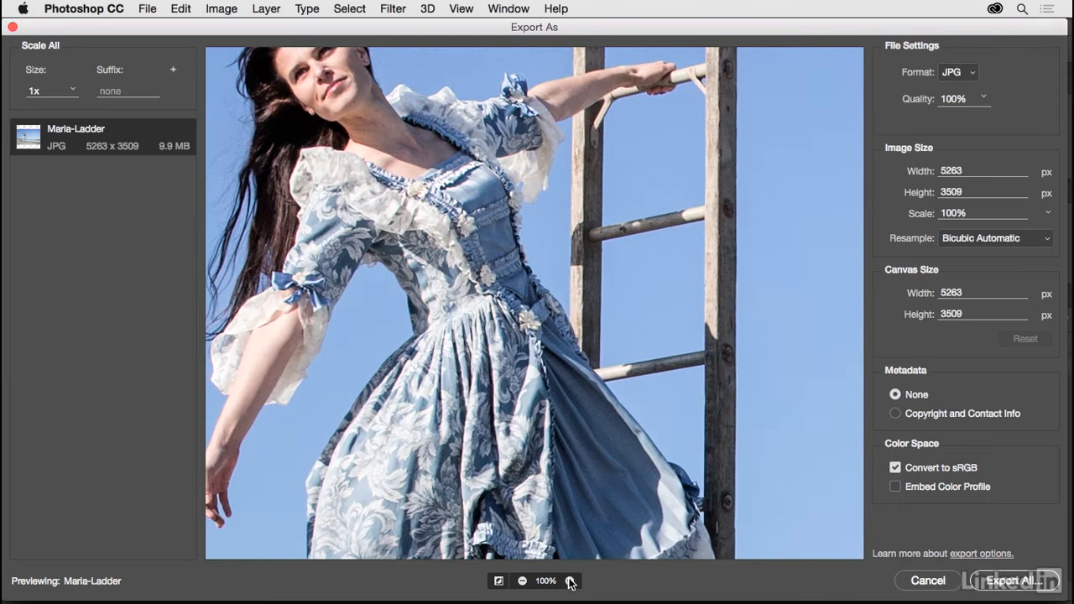
pyautogui.moveTo(519, 396); pyautogui.dragTo(586, 415)
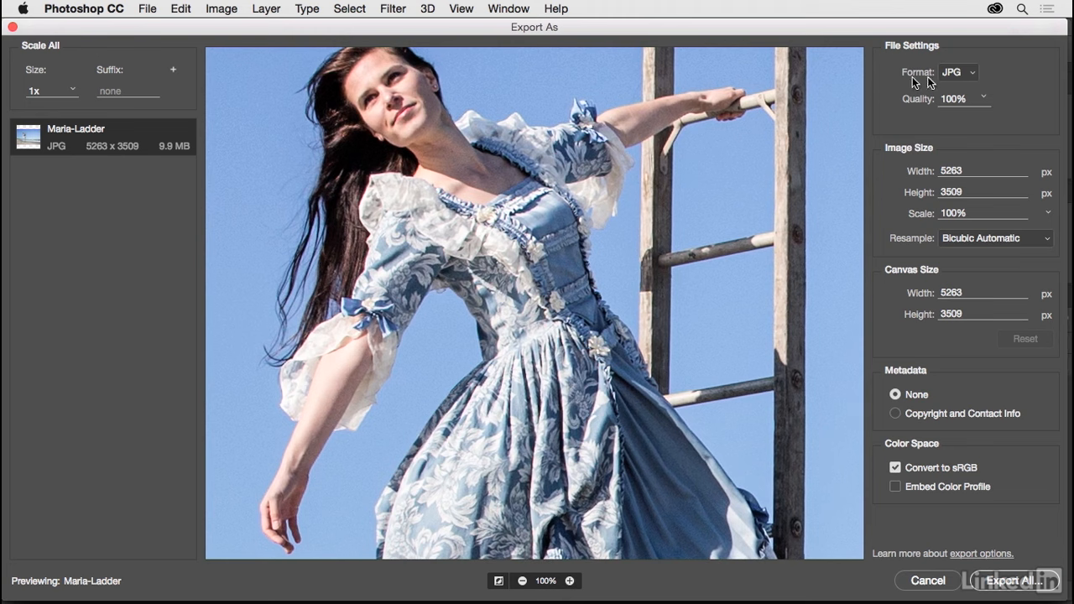
# Step: Set the JPG export quality to 85%
pyautogui.click(985, 98)
pyautogui.moveTo(988, 119); pyautogui.dragTo(984, 119)
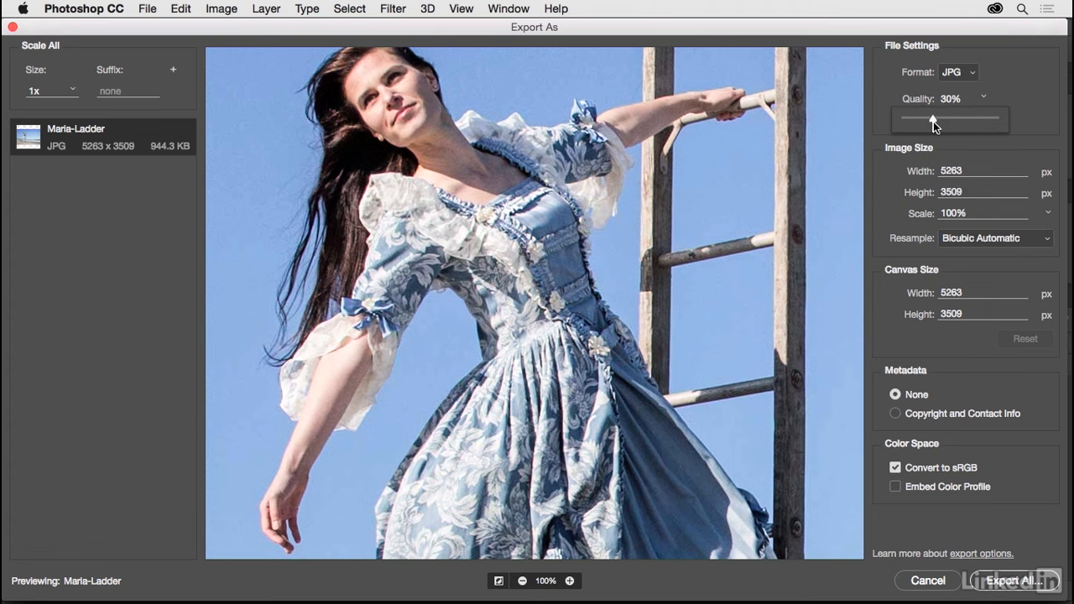
pyautogui.moveTo(969, 120); pyautogui.dragTo(981, 120)
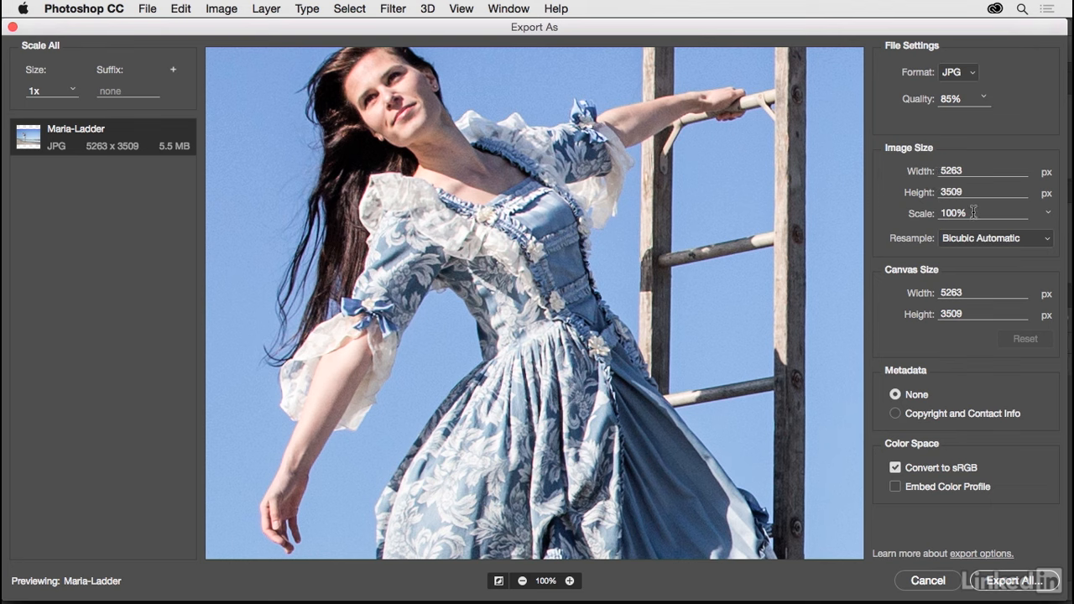
# Step: Scale the exported image to 50% and check the woman in the preview
pyautogui.moveTo(973, 212); pyautogui.dragTo(942, 215)
pyautogui.write('50')
pyautogui.click(969, 189)
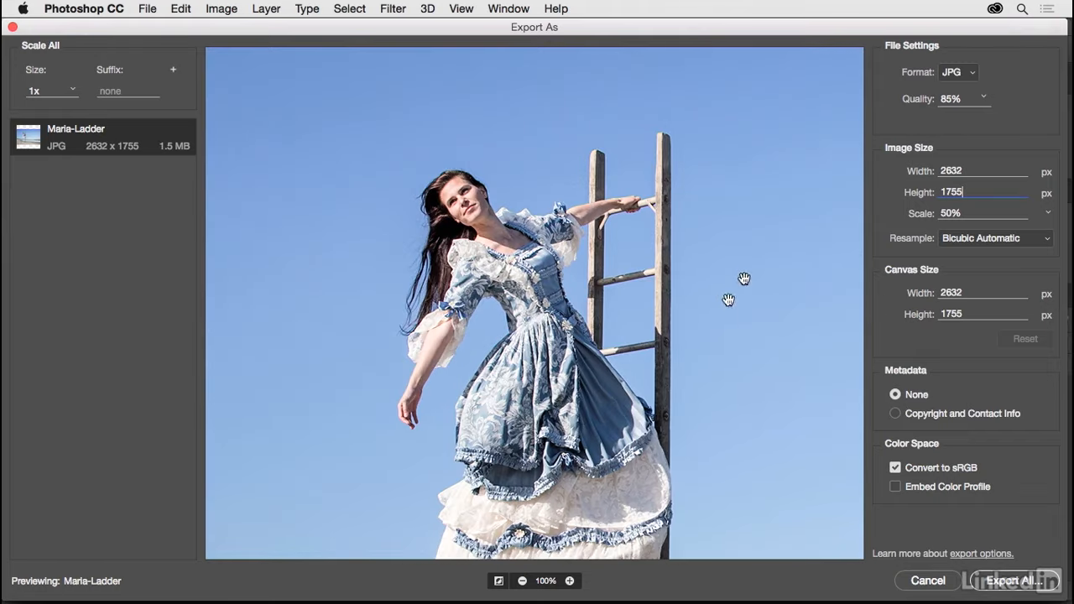
pyautogui.moveTo(718, 293); pyautogui.dragTo(714, 255)
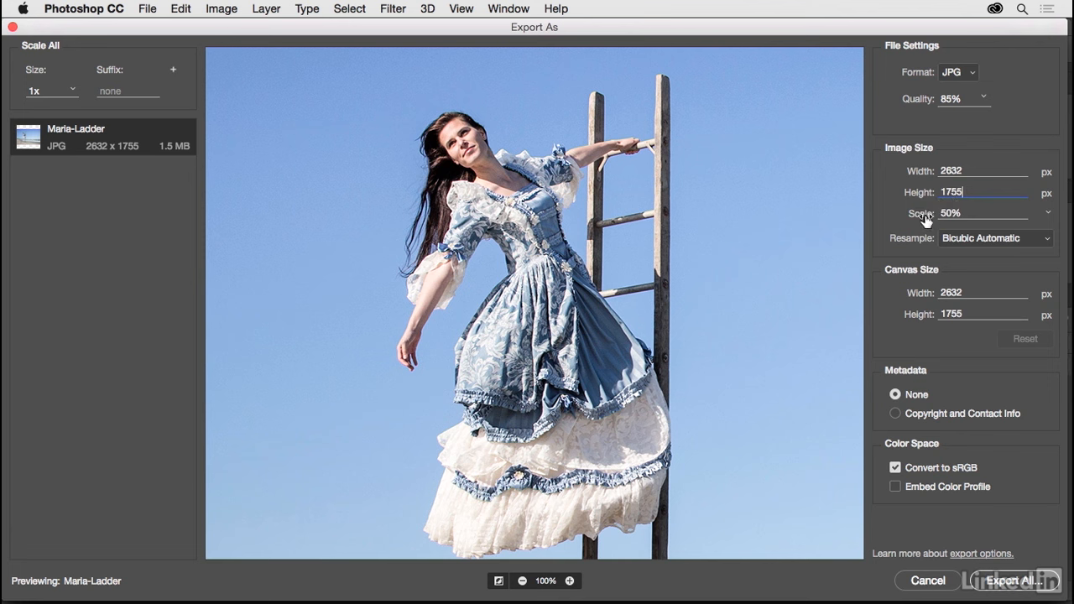
# Step: Set the export image width to 2500 px, keeping the proportions
pyautogui.doubleClick(965, 170)
pyautogui.write('350')
pyautogui.write('0')
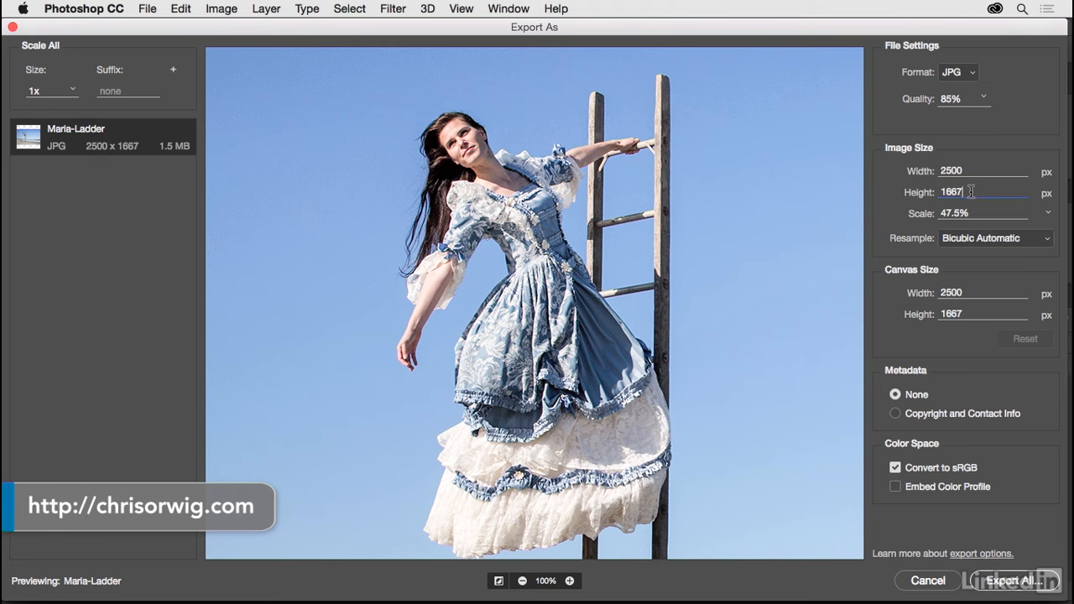
pyautogui.click(970, 192)
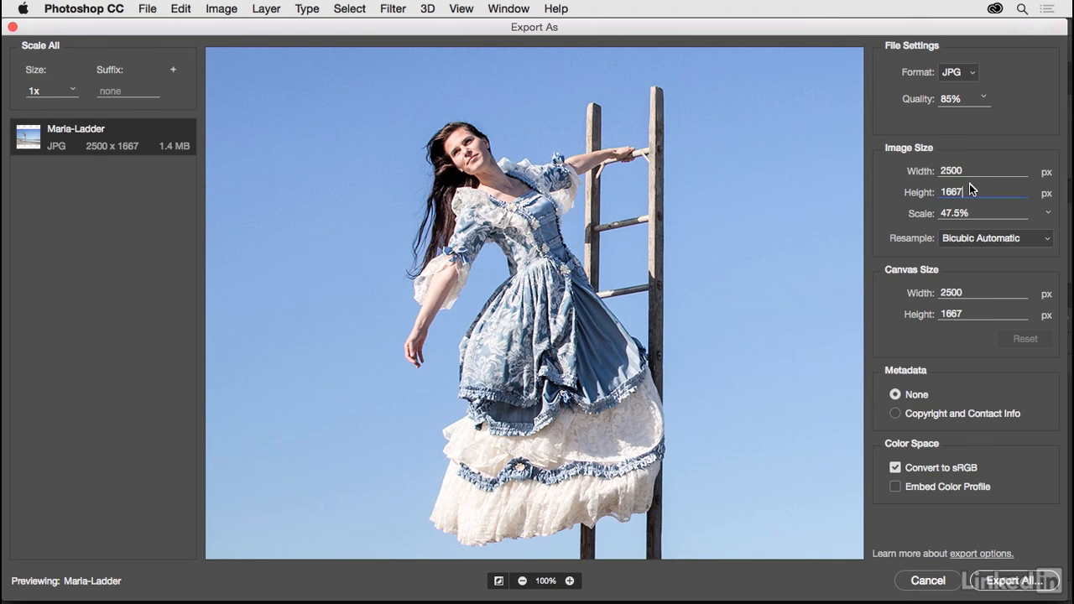
# Step: Reduce the export image width to 1500 px and check the figure in the preview
pyautogui.doubleClick(965, 171)
pyautogui.write('1500')
pyautogui.click(980, 189)
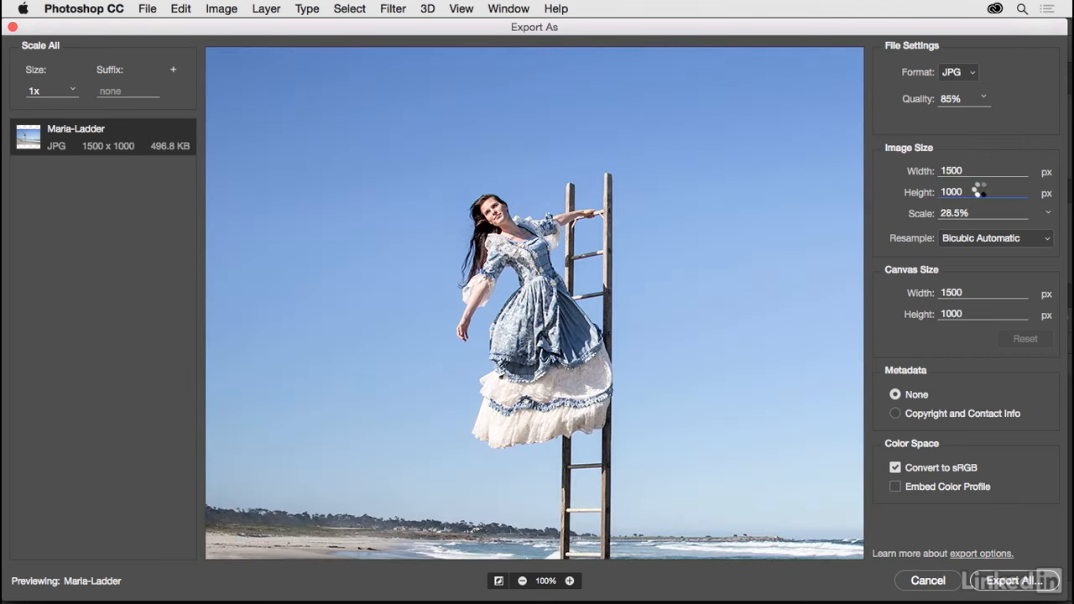
pyautogui.moveTo(697, 349); pyautogui.dragTo(697, 264)
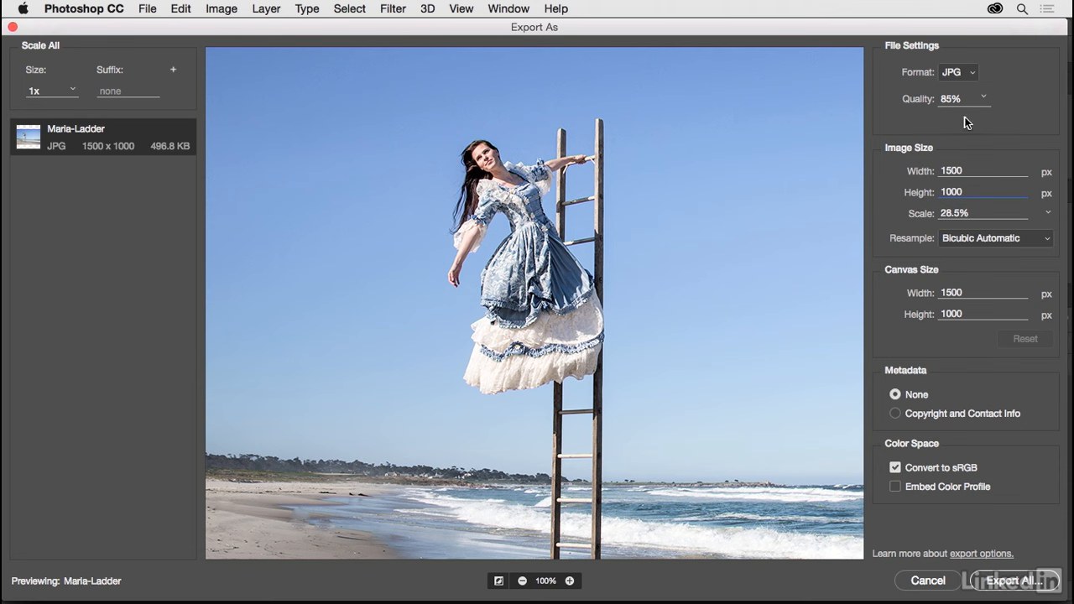
# Step: Try a small export size with an image width of 500 px
pyautogui.doubleClick(958, 169)
pyautogui.write('500')
pyautogui.click(963, 191)
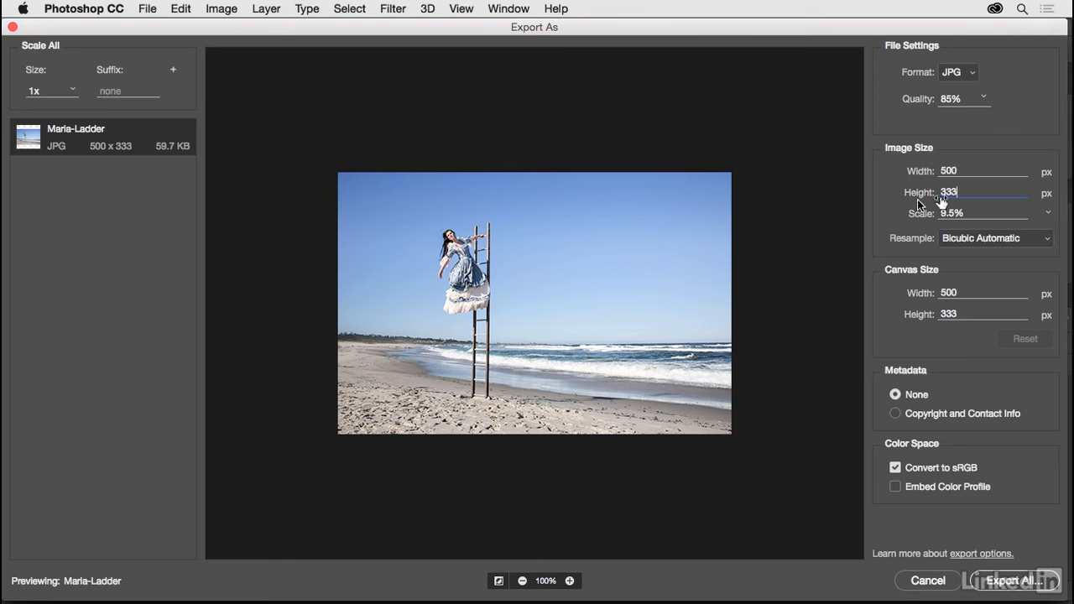
# Step: Return the export image width to 1500 px and bring the woman to the middle of the preview
pyautogui.click(936, 166)
pyautogui.write('1500')
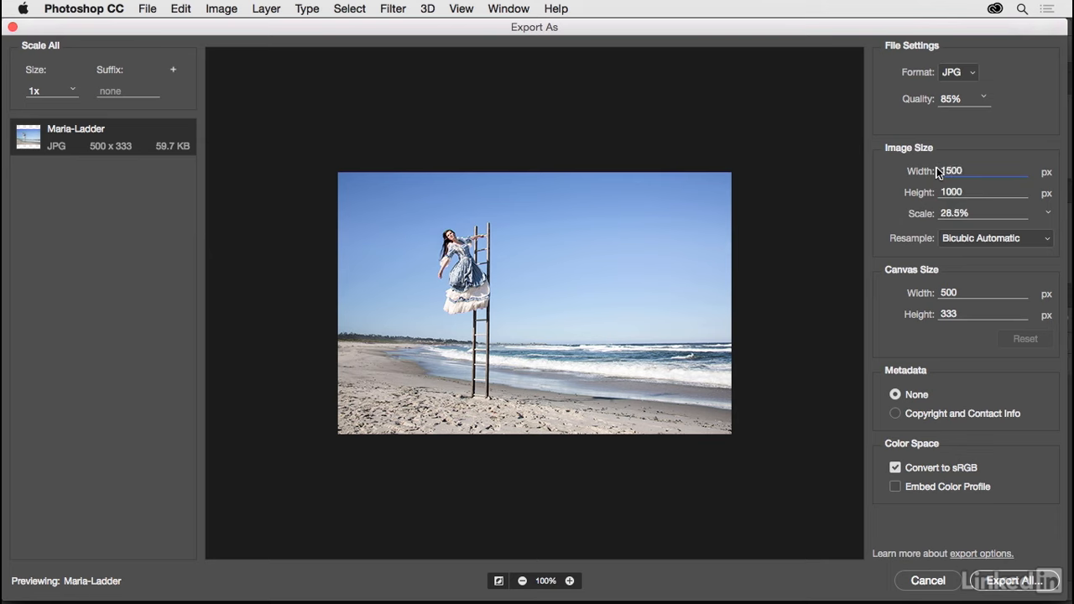
pyautogui.click(973, 194)
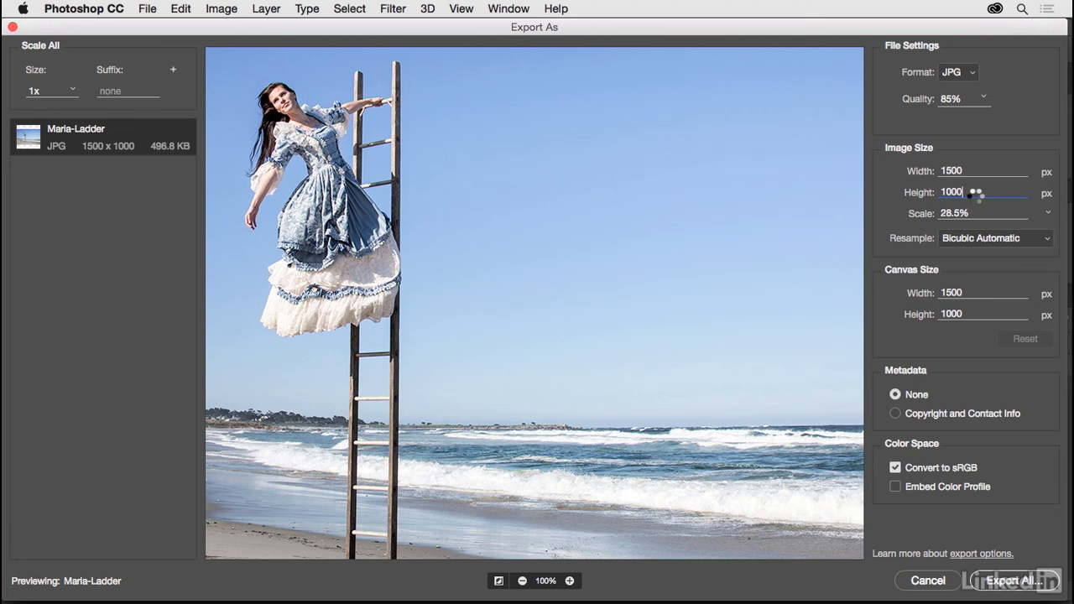
pyautogui.moveTo(534, 229); pyautogui.dragTo(653, 241)
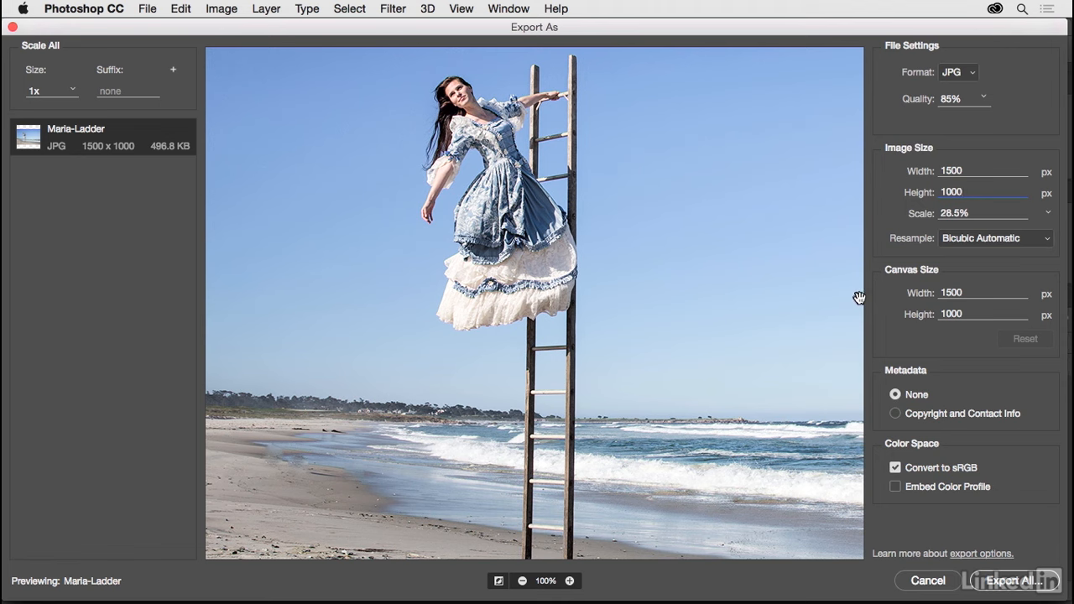
# Step: Set the export image width to 700 px, keeping the proportions
pyautogui.moveTo(975, 169); pyautogui.dragTo(947, 168)
pyautogui.press('BackSpace')
pyautogui.press('BackSpace')
pyautogui.write('700')
pyautogui.click(976, 193)
# Step: Try a border around the image with an 800 × 567 px canvas, and reset the canvas size
pyautogui.moveTo(966, 289); pyautogui.dragTo(901, 288)
pyautogui.write('8')
pyautogui.press('Tab')
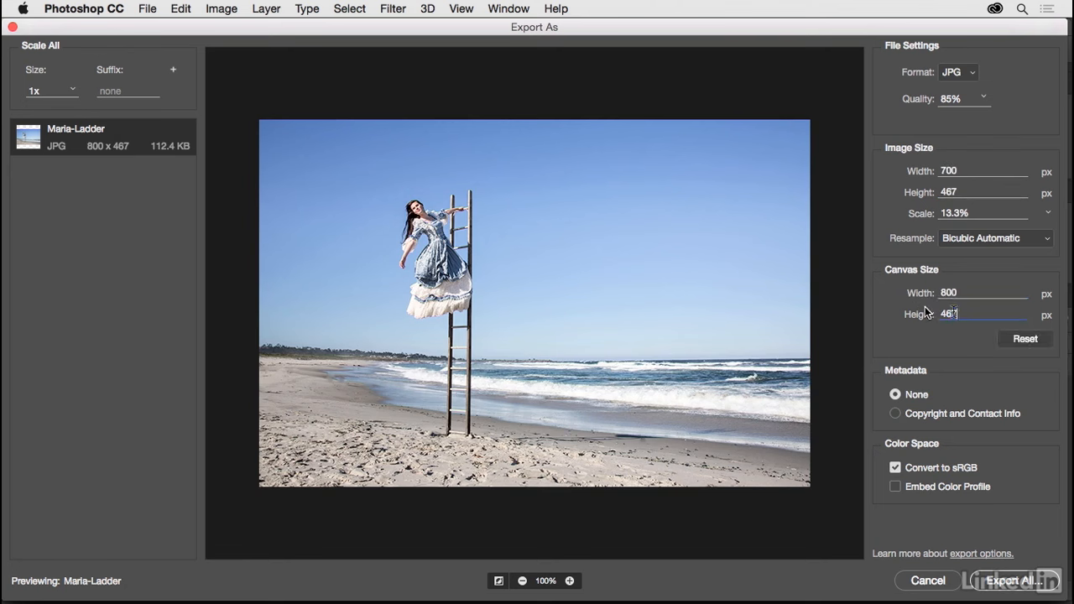
pyautogui.write('567')
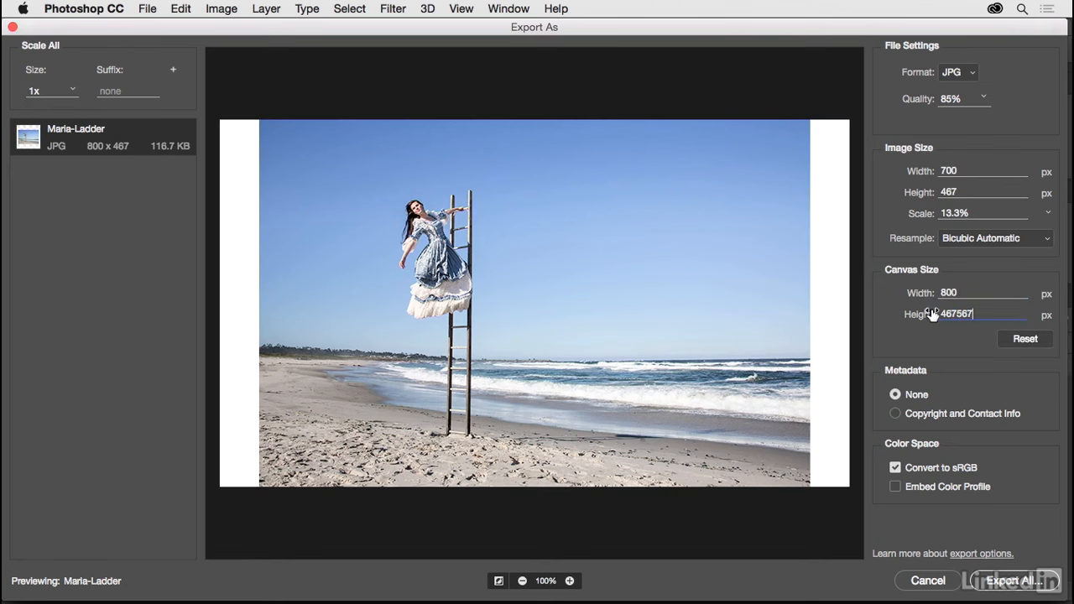
pyautogui.moveTo(953, 317); pyautogui.dragTo(938, 315)
pyautogui.press('BackSpace')
pyautogui.click(975, 292)
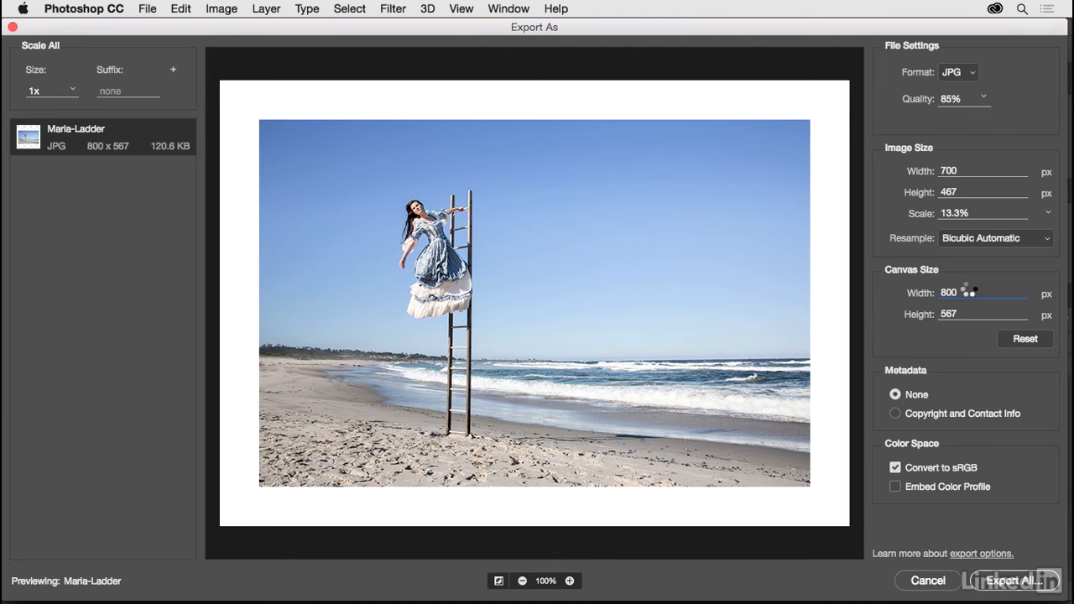
pyautogui.click(1022, 339)
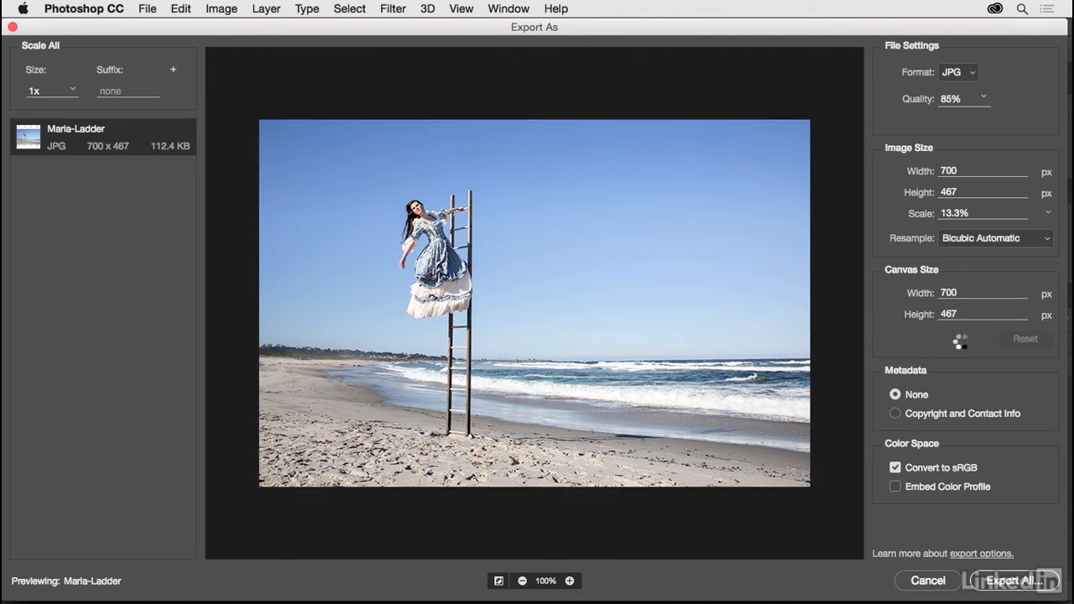
# Step: Set the export image width to 1500 px and check the woman and shoreline in the preview
pyautogui.click(969, 170)
pyautogui.write('1500')
pyautogui.click(973, 193)
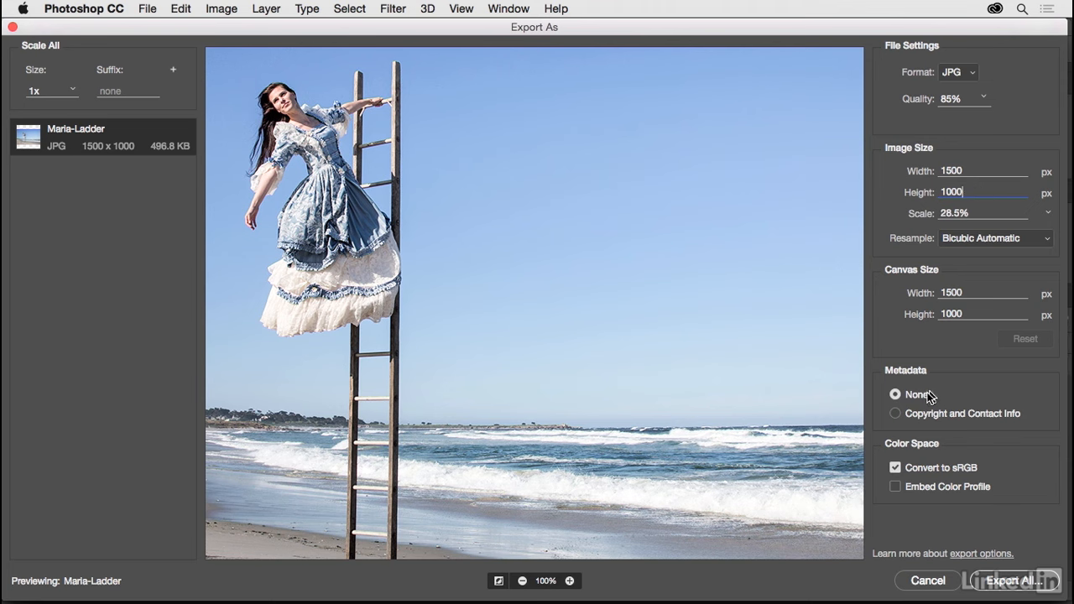
pyautogui.moveTo(660, 374); pyautogui.dragTo(741, 376)
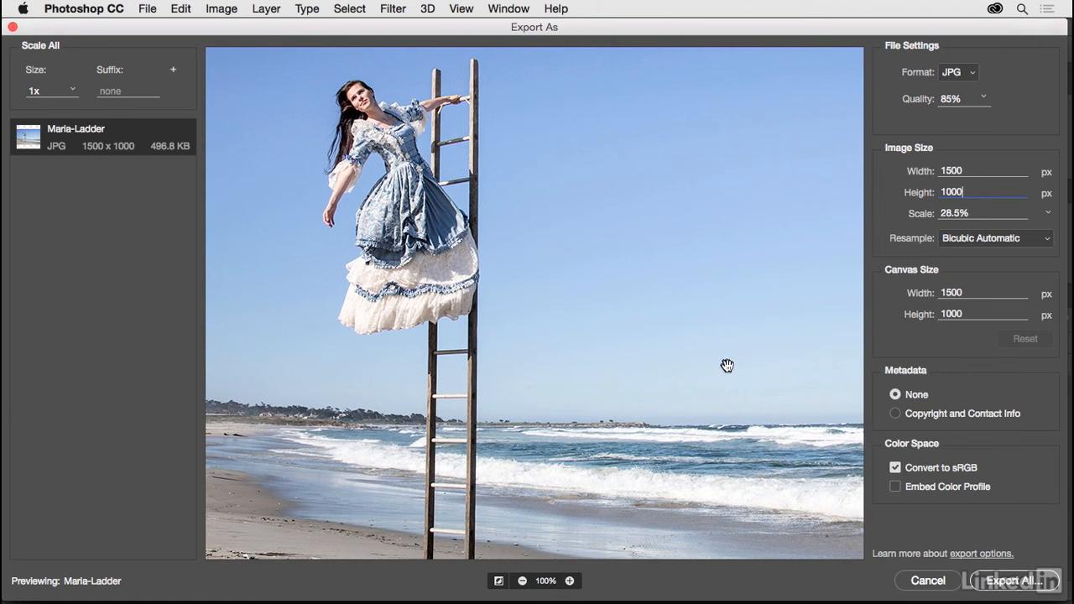